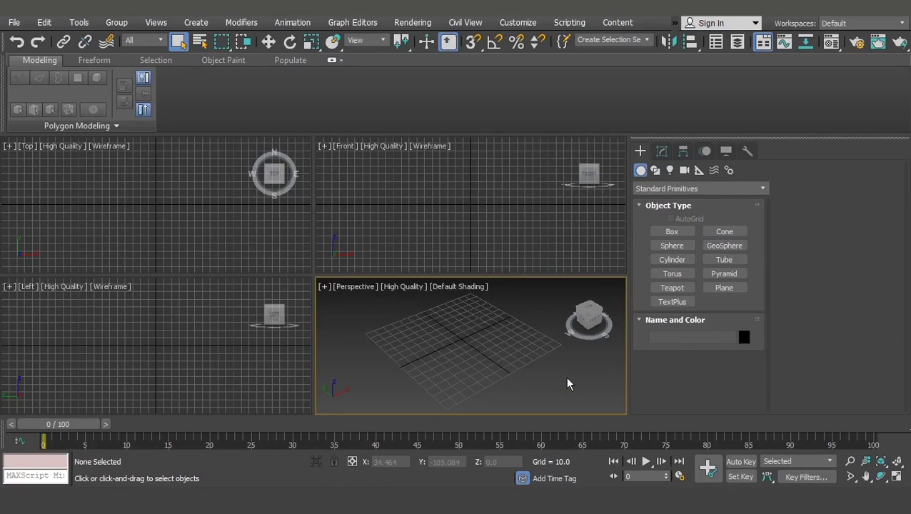
# Step: Draw an upright plane about 206 long and 99 wide in the Front view
pyautogui.keyDown('alt'); pyautogui.moveTo(568, 379); pyautogui.dragTo(537, 369, button='middle'); pyautogui.keyUp('alt')
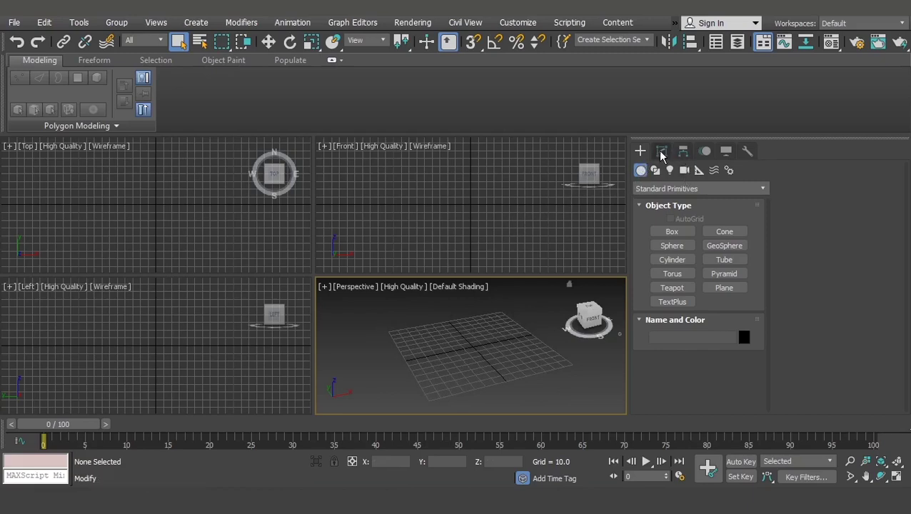
pyautogui.click(723, 287)
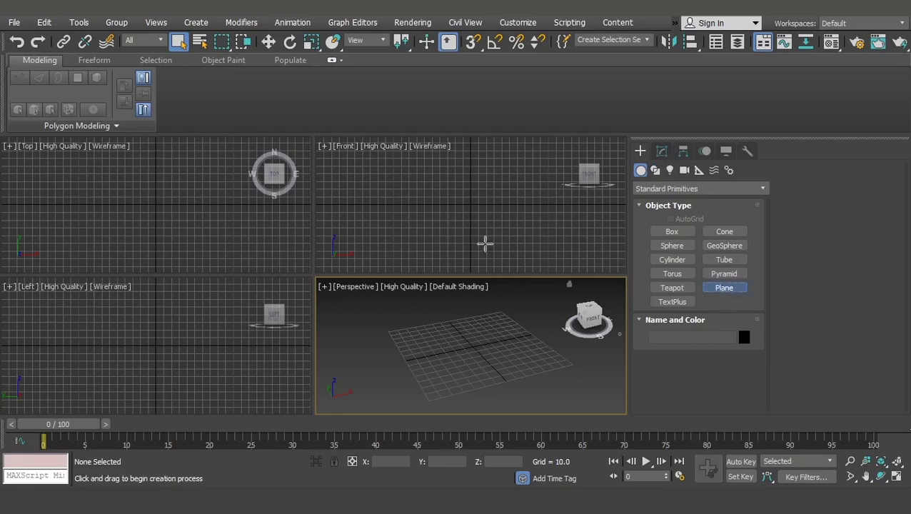
pyautogui.middleClick(453, 192)
pyautogui.moveTo(454, 192); pyautogui.dragTo(451, 230, button='middle')
pyautogui.scroll(-2, 451, 229)
pyautogui.moveTo(439, 172); pyautogui.dragTo(479, 252)
pyautogui.rightClick(501, 222)
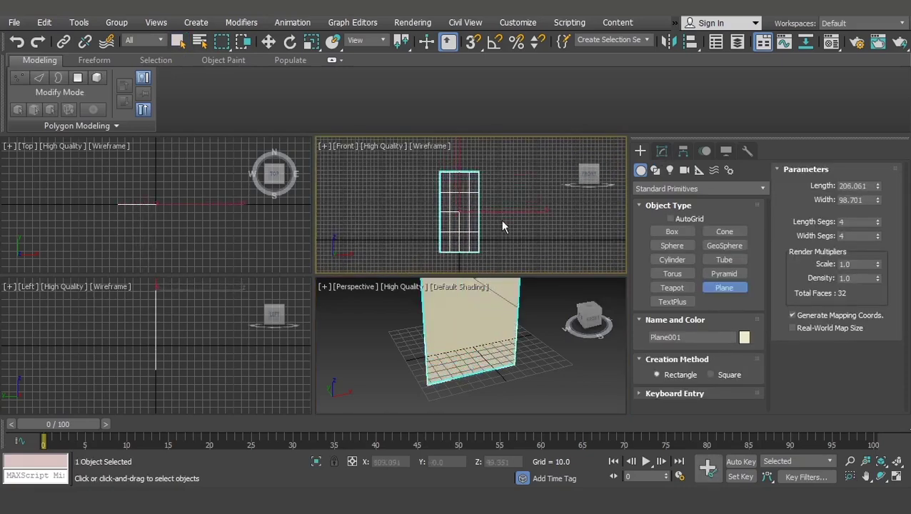
pyautogui.scroll(-3, 528, 335)
pyautogui.moveTo(496, 345)
pyautogui.mouseDown(button='middle')
pyautogui.moveTo(496, 396)
pyautogui.moveTo(479, 361)
pyautogui.moveTo(482, 343)
pyautogui.mouseUp(button='middle')
pyautogui.scroll(-2, 486, 362)
# Step: Convert the plane to an Editable Poly
pyautogui.click(662, 152)
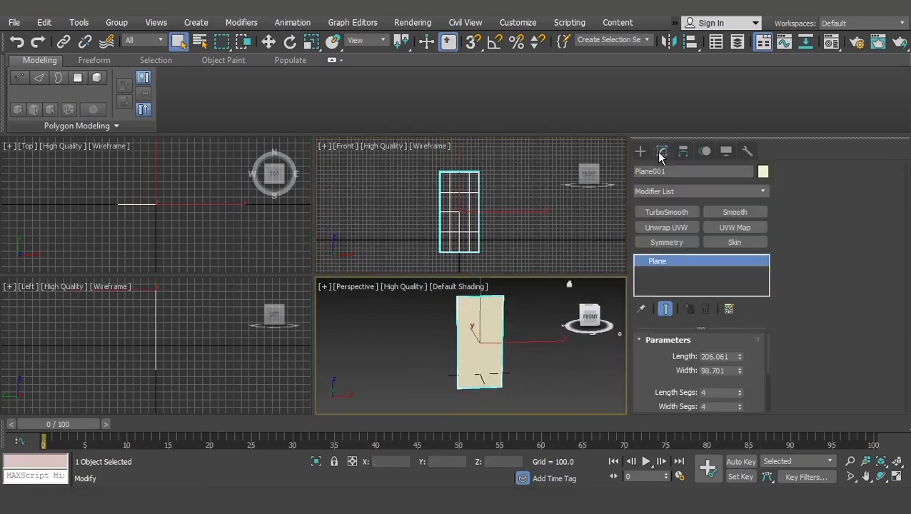
pyautogui.rightClick(662, 263)
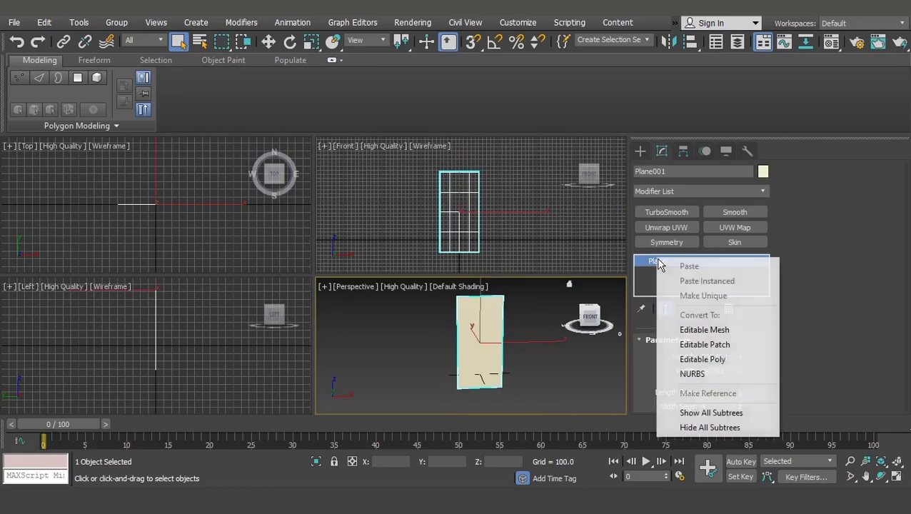
pyautogui.click(689, 359)
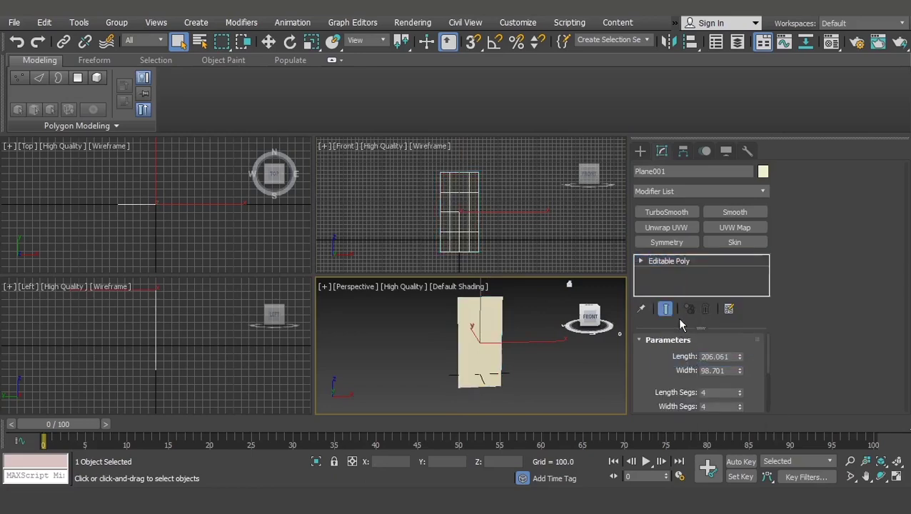
pyautogui.keyDown('alt'); pyautogui.moveTo(493, 334); pyautogui.dragTo(490, 345, button='middle'); pyautogui.keyUp('alt')
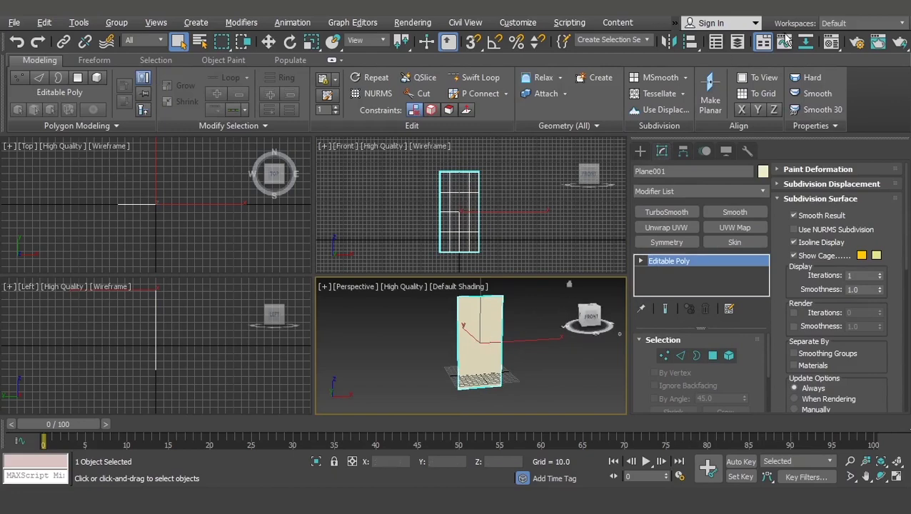
# Step: Load the banner image as a Bitmap in the first material's diffuse map and apply that material to the plane
pyautogui.press('m')
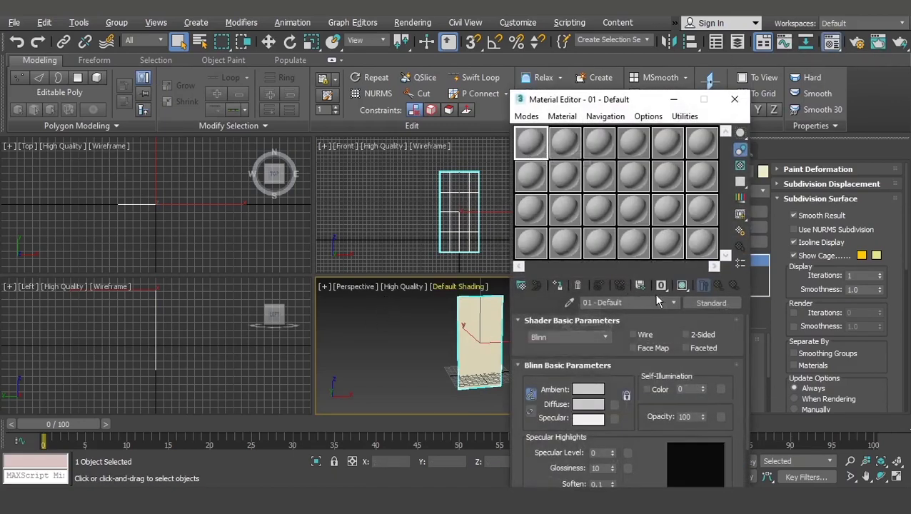
pyautogui.click(614, 404)
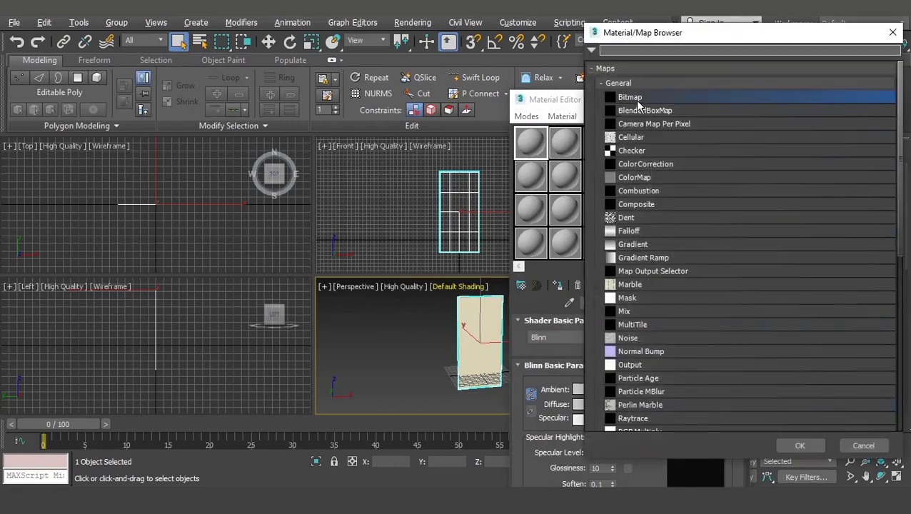
pyautogui.doubleClick(688, 95)
pyautogui.scroll(-3, 310, 188)
pyautogui.doubleClick(396, 260)
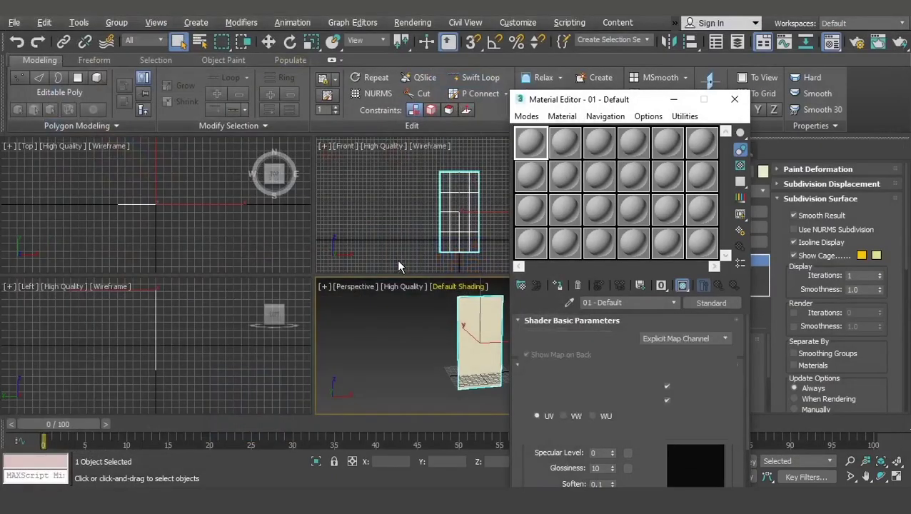
pyautogui.click(733, 99)
# Step: Add a UVW Map modifier to the plane and use Bitmap Fit with the banner image to match its proportions
pyautogui.click(733, 228)
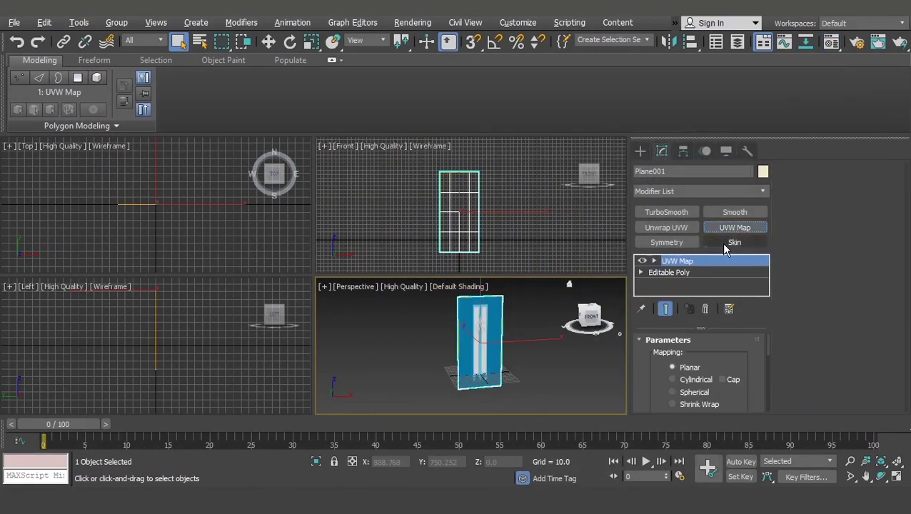
pyautogui.scroll(-10, 678, 371)
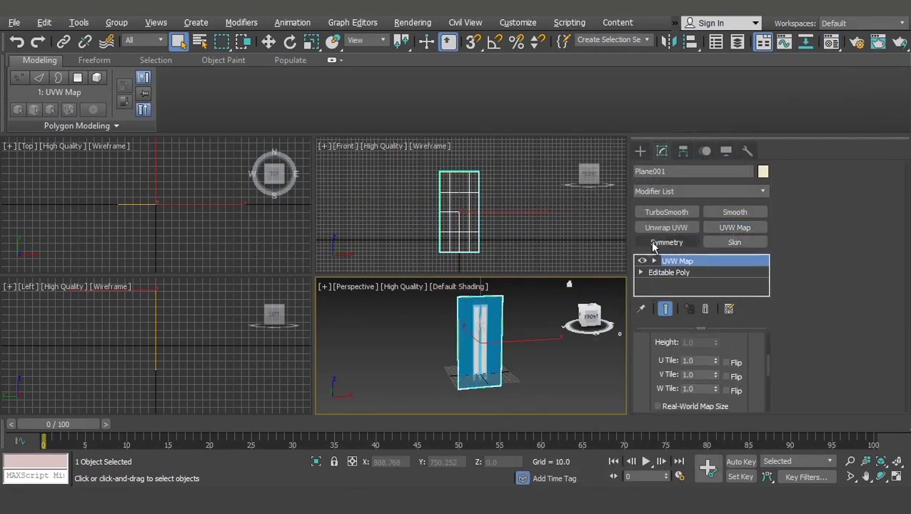
pyautogui.click(675, 380)
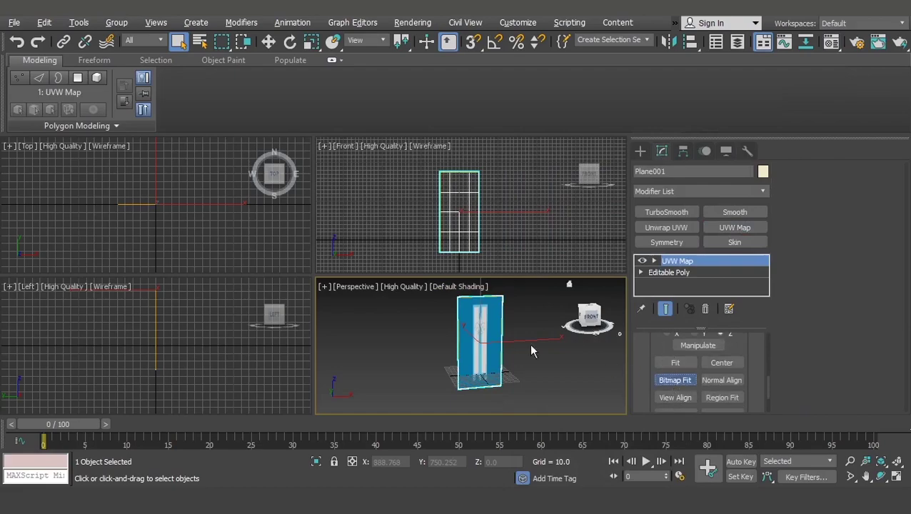
pyautogui.scroll(-3, 330, 252)
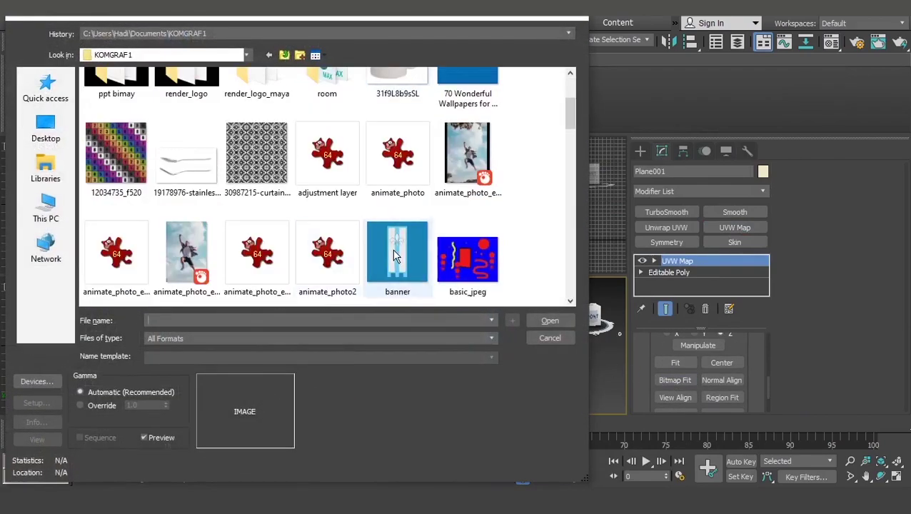
pyautogui.doubleClick(394, 258)
# Step: Maximize the Perspective view and uniformly scale the UVW Map gizmo to about 136%
pyautogui.scroll(2, 445, 352)
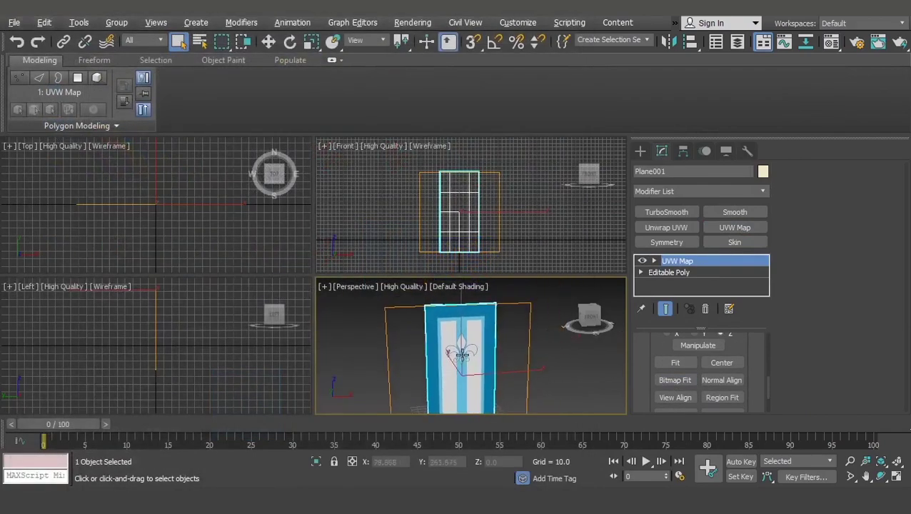
pyautogui.hotkey('alt', 'w')
pyautogui.click(654, 262)
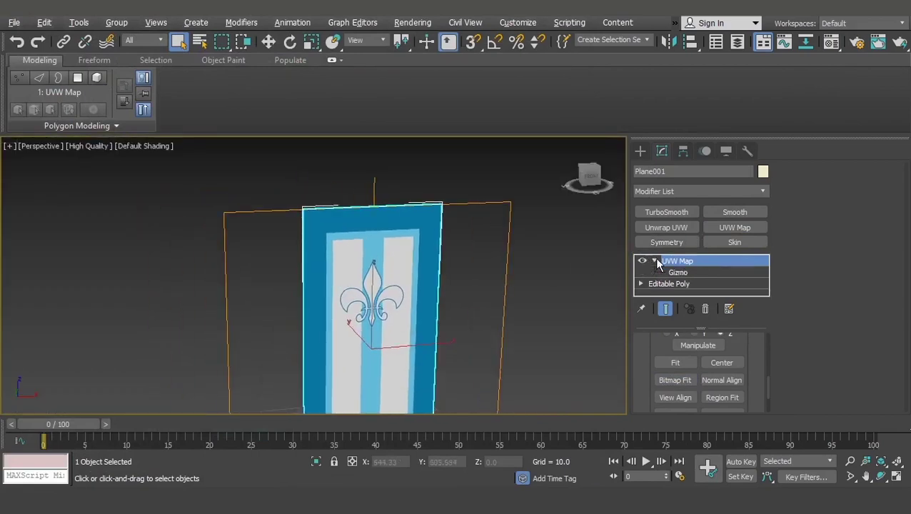
pyautogui.click(676, 272)
pyautogui.press('r')
pyautogui.moveTo(378, 336); pyautogui.dragTo(387, 319)
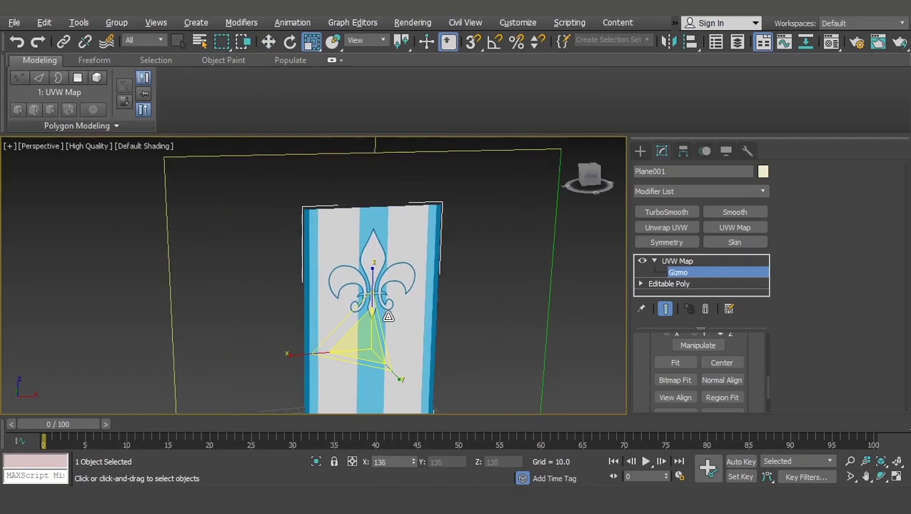
pyautogui.keyDown('alt'); pyautogui.moveTo(387, 321); pyautogui.dragTo(344, 283, button='middle'); pyautogui.keyUp('alt')
pyautogui.scroll(2, 381, 299)
pyautogui.scroll(-3, 398, 297)
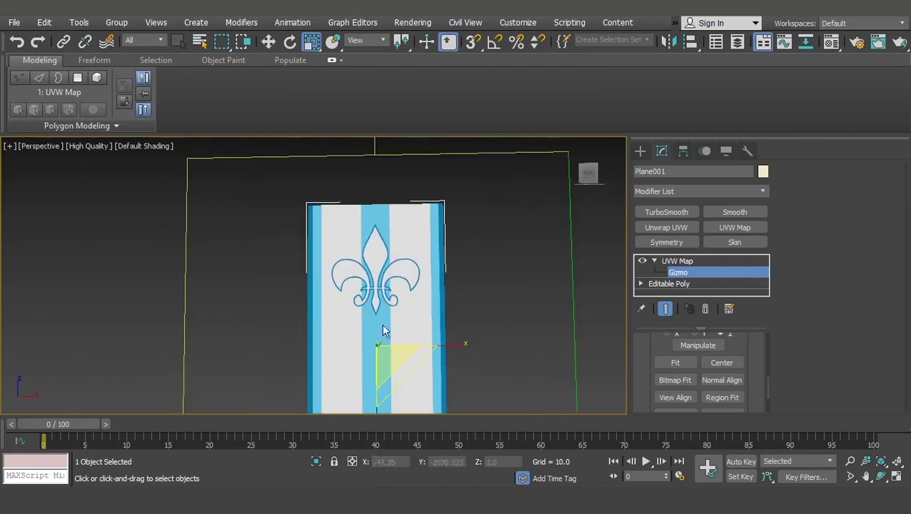
# Step: Move the UVW Map gizmo down to about Z 54.7 so the banner's top border and emblem sit on the plane
pyautogui.press('w')
pyautogui.moveTo(382, 329); pyautogui.dragTo(383, 254, button='middle')
pyautogui.moveTo(385, 203)
pyautogui.mouseDown()
pyautogui.moveTo(381, 143)
pyautogui.moveTo(376, 188)
pyautogui.mouseUp()
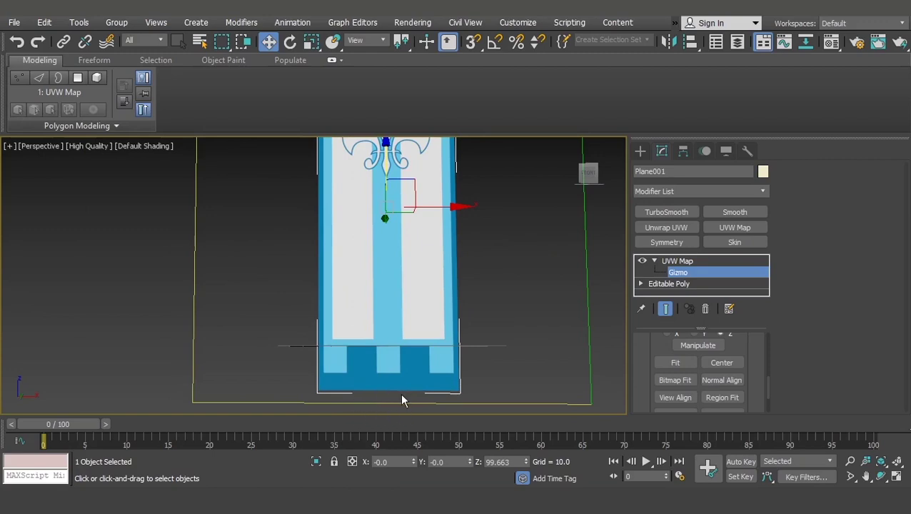
pyautogui.scroll(-2, 413, 297)
pyautogui.moveTo(379, 229); pyautogui.dragTo(390, 282, button='middle')
pyautogui.scroll(2, 391, 281)
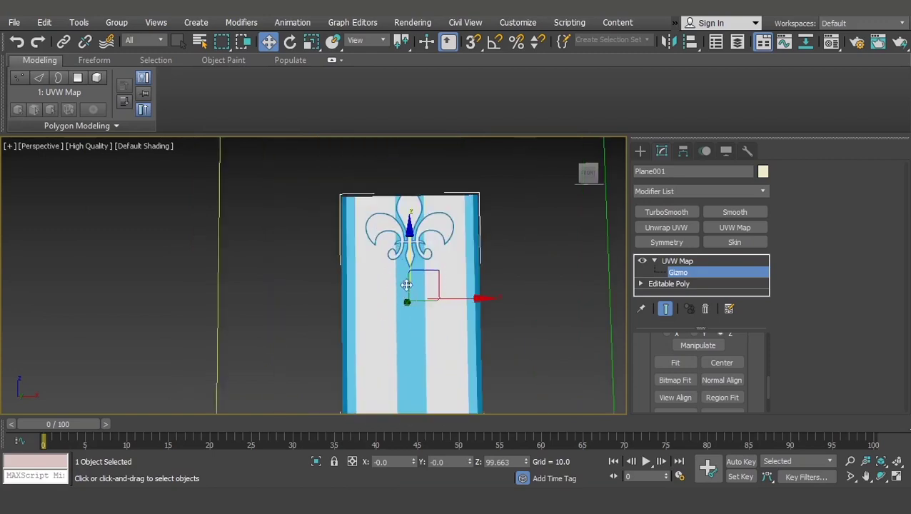
pyautogui.moveTo(409, 250); pyautogui.dragTo(419, 307)
pyautogui.moveTo(441, 345); pyautogui.dragTo(426, 258, button='middle')
pyautogui.keyDown('alt'); pyautogui.moveTo(414, 323); pyautogui.dragTo(416, 350, button='middle'); pyautogui.keyUp('alt')
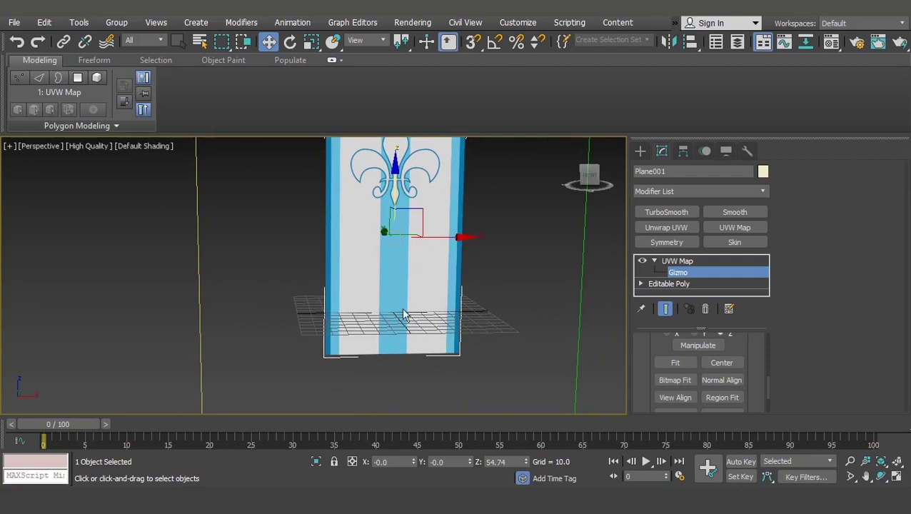
pyautogui.scroll(-3, 405, 315)
pyautogui.moveTo(399, 321); pyautogui.dragTo(406, 296, button='middle')
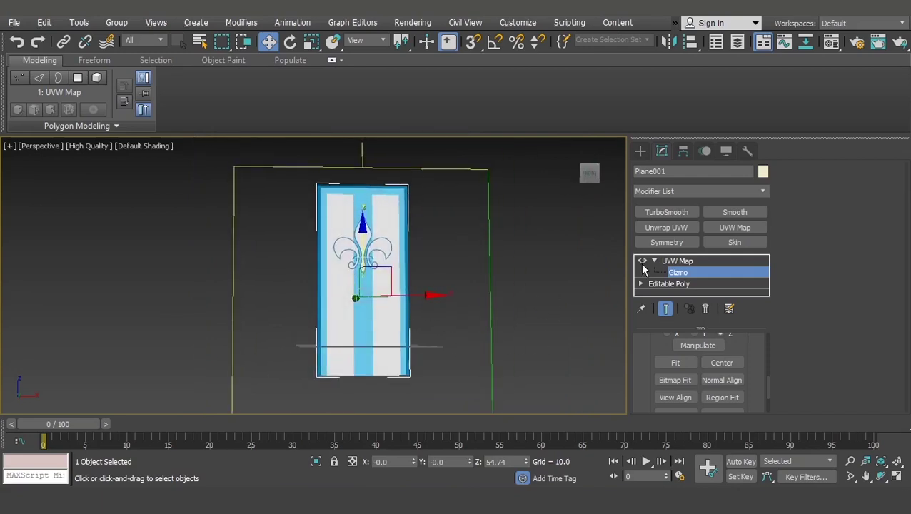
# Step: Collapse the plane's whole modifier stack into the Editable Poly
pyautogui.click(678, 261)
pyautogui.rightClick(680, 261)
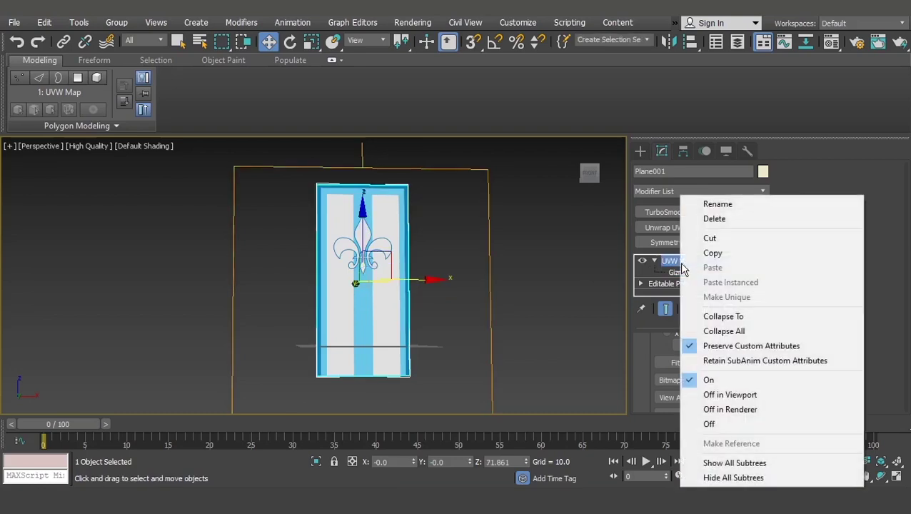
pyautogui.click(739, 332)
pyautogui.click(514, 287)
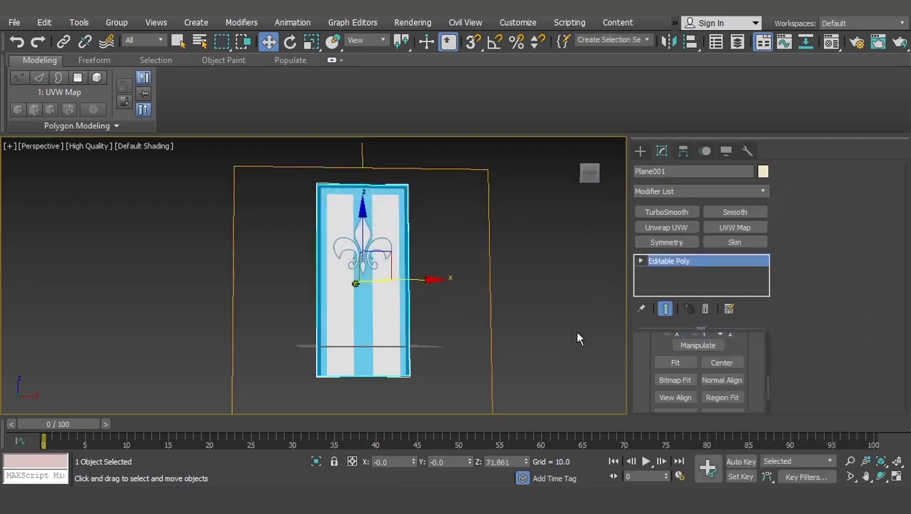
# Step: Show edged faces on the plane and select its middle horizontal row of vertices
pyautogui.click(646, 260)
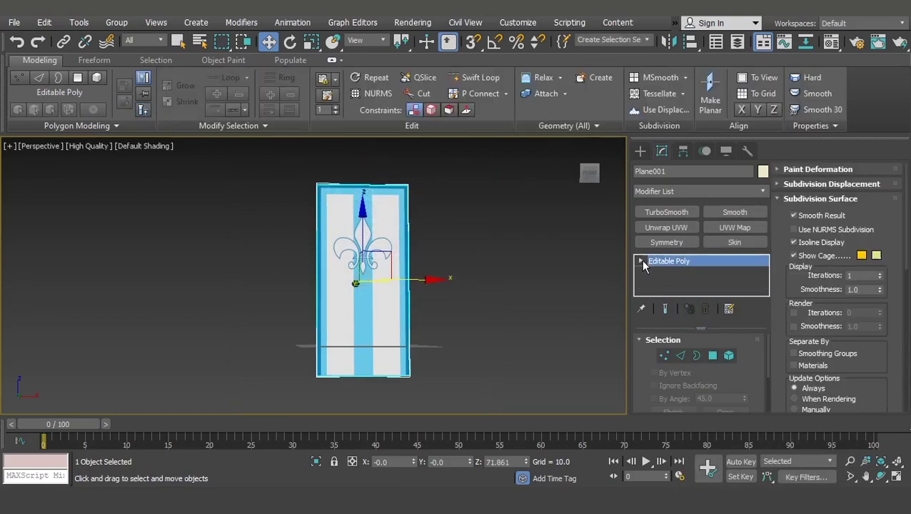
pyautogui.click(664, 355)
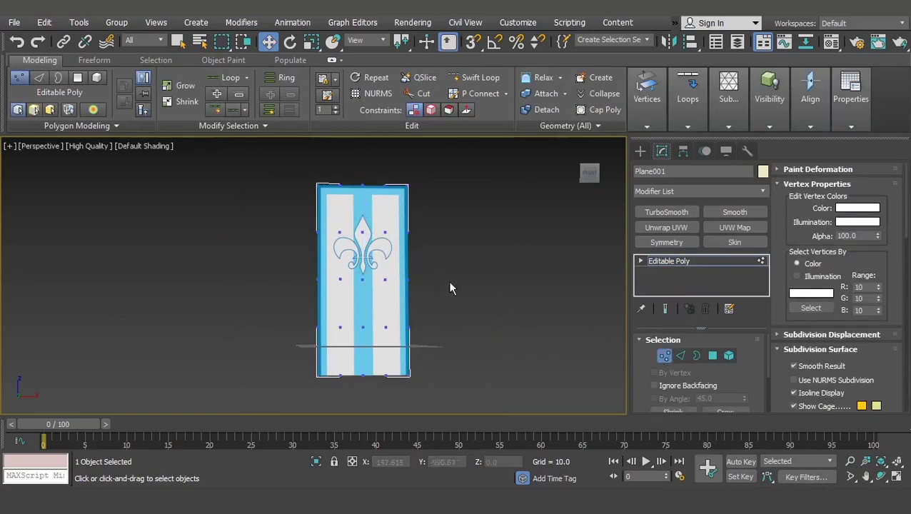
pyautogui.press('F4')
pyautogui.moveTo(427, 264); pyautogui.dragTo(286, 294)
pyautogui.scroll(3, 364, 297)
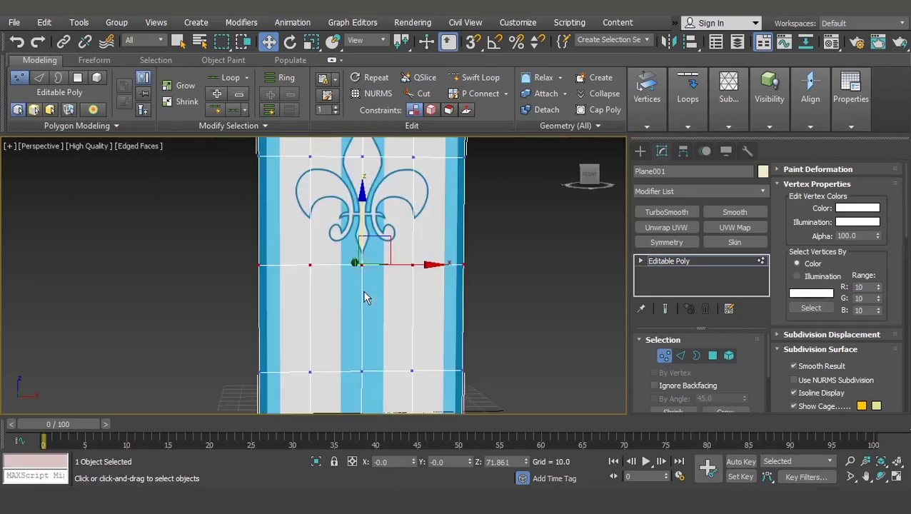
# Step: Try moving the middle vertex row vertically without preserving UVs, and undo the move
pyautogui.moveTo(366, 234); pyautogui.dragTo(366, 246)
pyautogui.hotkey('ctrl', 'z')
pyautogui.scroll(-3, 407, 239)
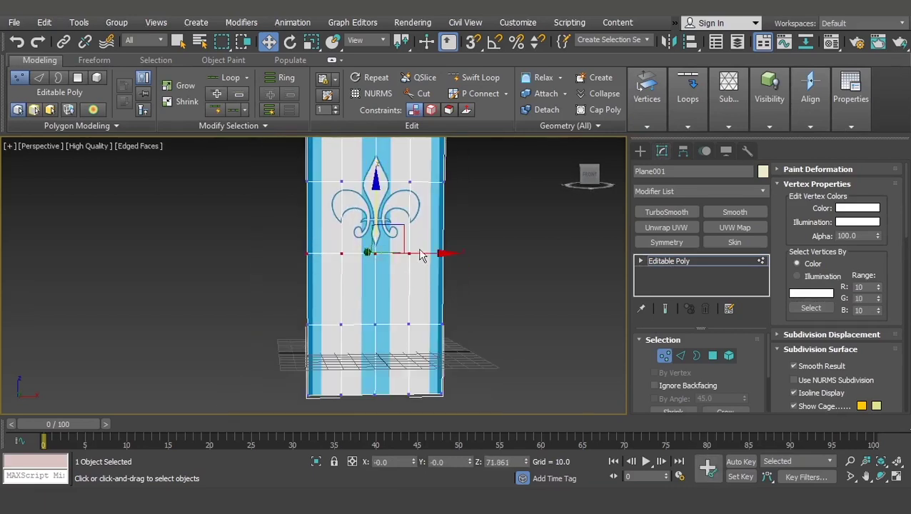
# Step: Enable Preserve UVs for the plane's geometry edits
pyautogui.scroll(-10, 787, 359)
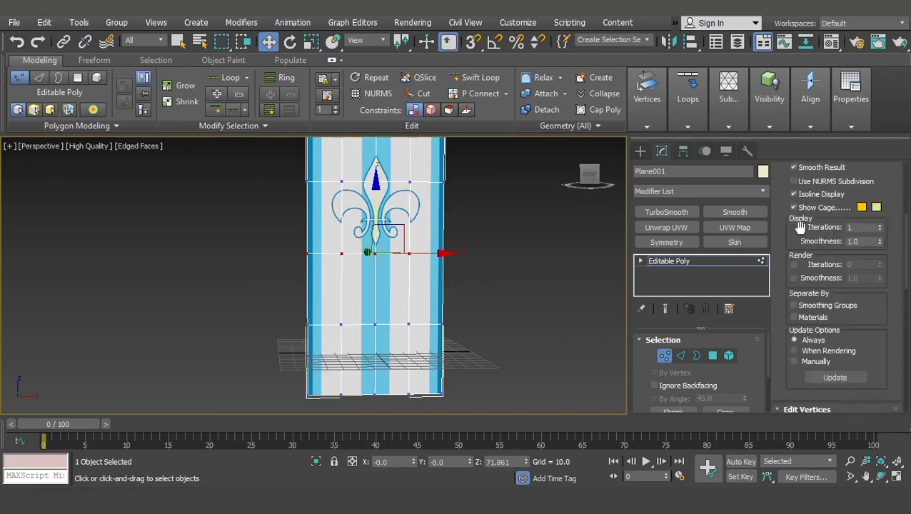
pyautogui.scroll(-3, 803, 278)
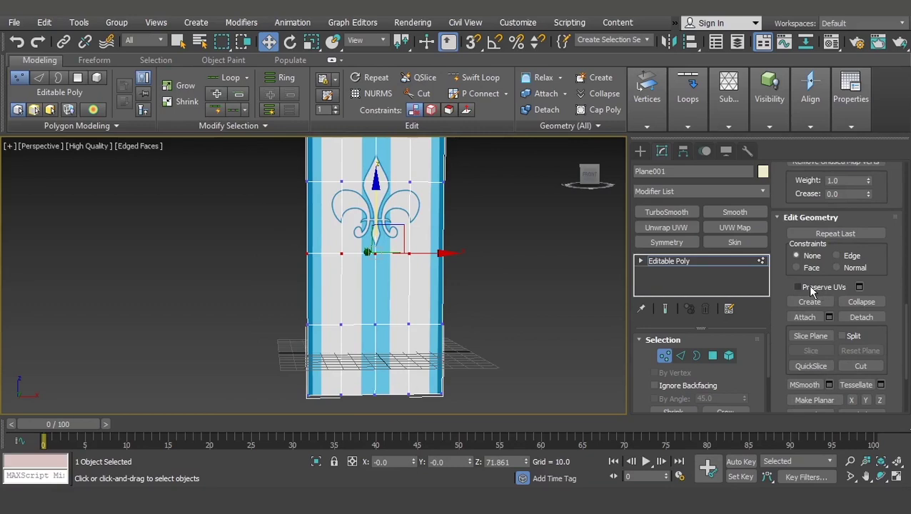
pyautogui.click(810, 287)
# Step: Test moving the middle vertex row vertically with Preserve UVs on, and undo the move
pyautogui.moveTo(397, 246); pyautogui.dragTo(398, 266, button='middle')
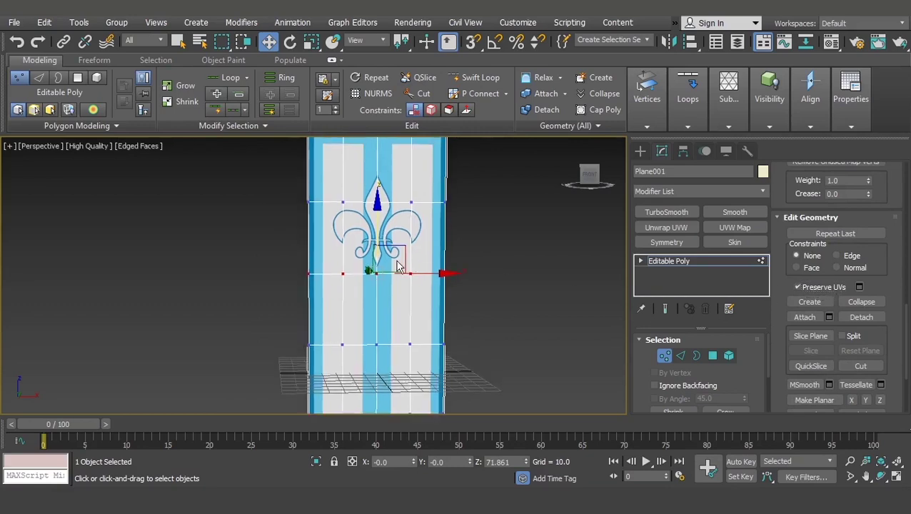
pyautogui.scroll(3, 391, 253)
pyautogui.moveTo(369, 223); pyautogui.dragTo(377, 242)
pyautogui.hotkey('ctrl', 'z')
pyautogui.scroll(-2, 421, 287)
pyautogui.moveTo(425, 288); pyautogui.dragTo(422, 227, button='middle')
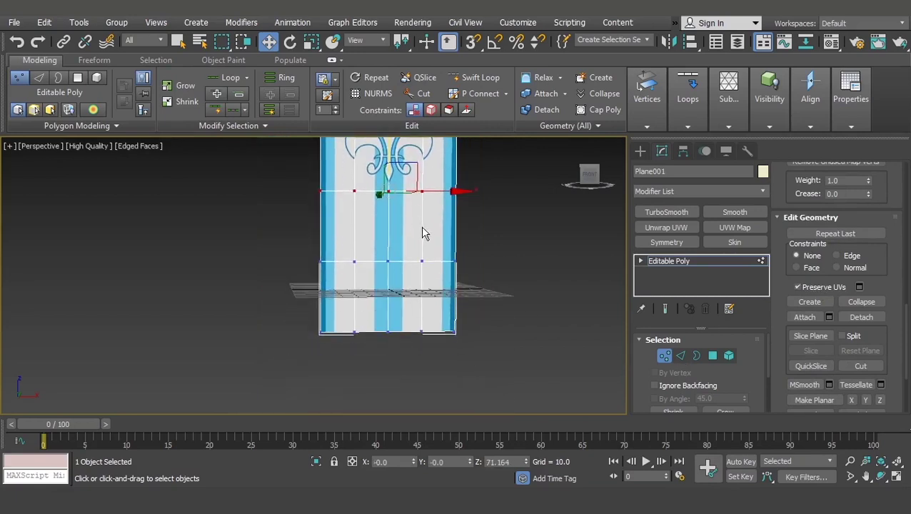
# Step: Move the plane's bottom row of vertices down to about Z -70, and nudge it back up by about 3 units
pyautogui.keyDown('alt'); pyautogui.moveTo(450, 329); pyautogui.dragTo(440, 327, button='middle'); pyautogui.keyUp('alt')
pyautogui.moveTo(492, 309); pyautogui.dragTo(307, 347)
pyautogui.moveTo(360, 353); pyautogui.dragTo(366, 323, button='middle')
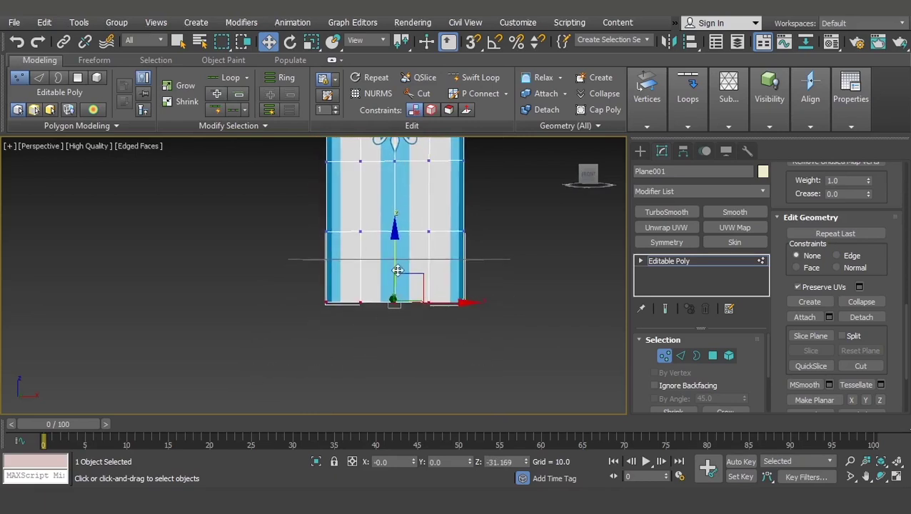
pyautogui.keyDown('shift'); pyautogui.moveTo(394, 256); pyautogui.dragTo(394, 309); pyautogui.keyUp('shift')
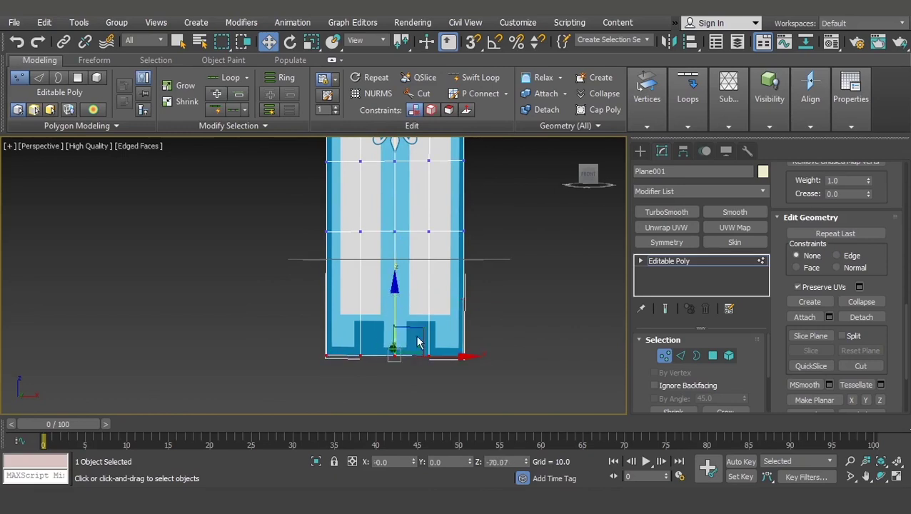
pyautogui.scroll(3, 399, 315)
pyautogui.keyDown('alt'); pyautogui.moveTo(399, 310); pyautogui.dragTo(405, 309, button='middle'); pyautogui.keyUp('alt')
pyautogui.moveTo(405, 290)
pyautogui.mouseDown()
pyautogui.moveTo(404, 262)
pyautogui.moveTo(409, 317)
pyautogui.moveTo(406, 282)
pyautogui.mouseUp()
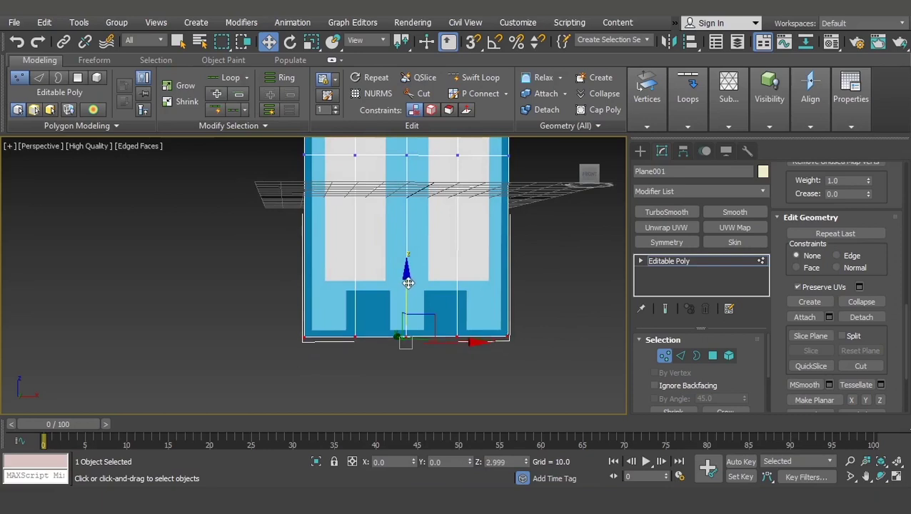
# Step: Use Swift Loop to insert two vertical edge loops through the dark rectangles at the banner's bottom, one on each side of its center edge
pyautogui.scroll(3, 398, 321)
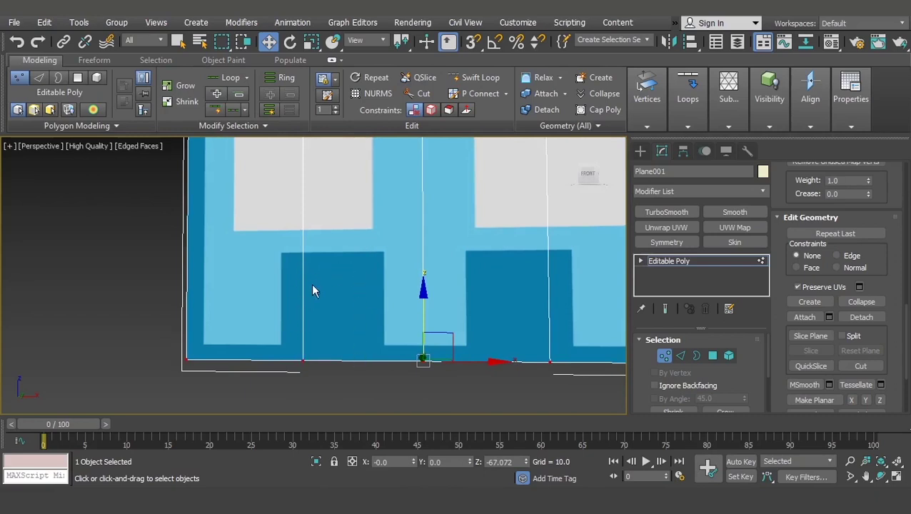
pyautogui.scroll(-5, 336, 318)
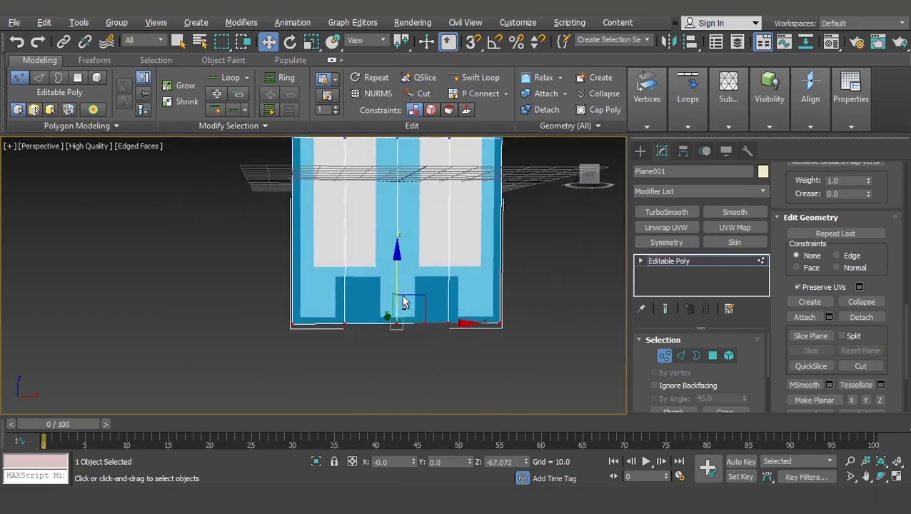
pyautogui.click(469, 78)
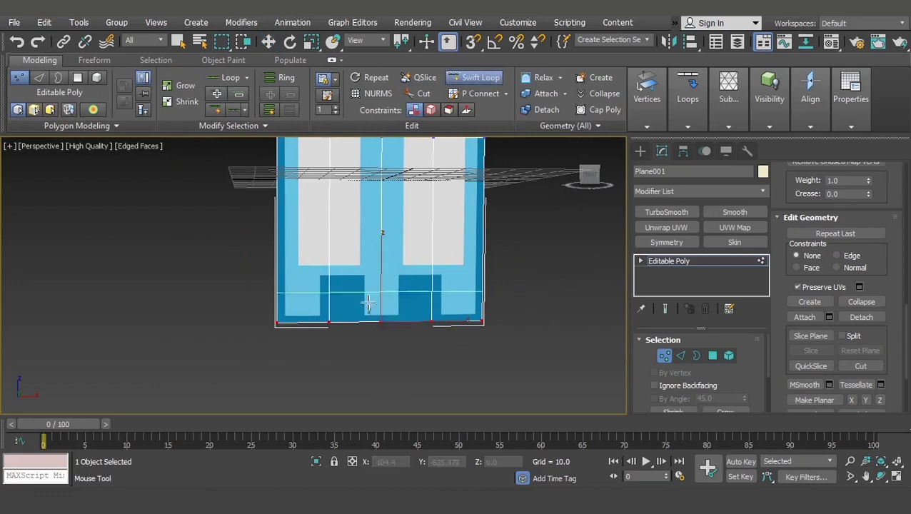
pyautogui.scroll(3, 358, 314)
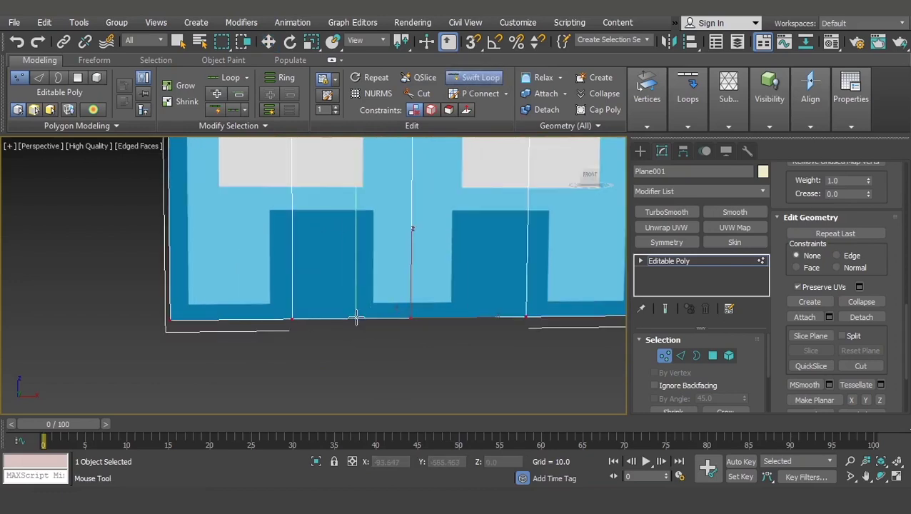
pyautogui.click(354, 318)
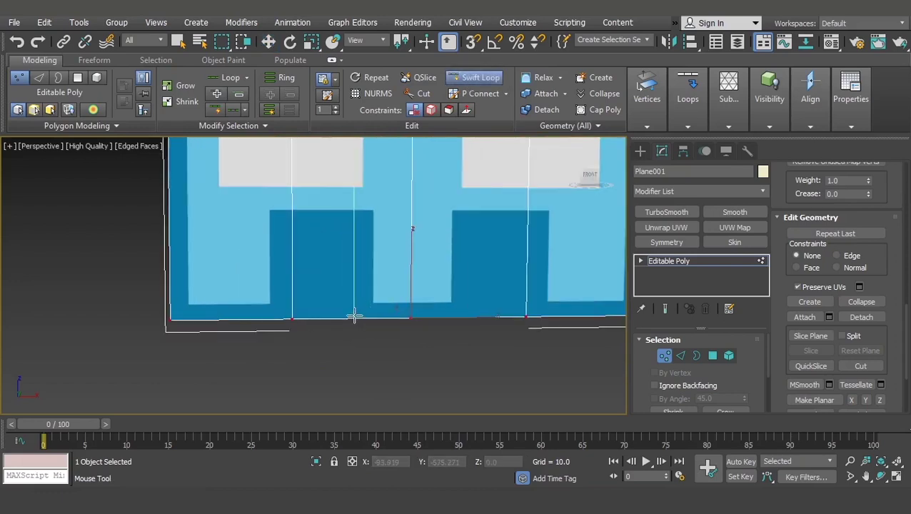
pyautogui.click(472, 317)
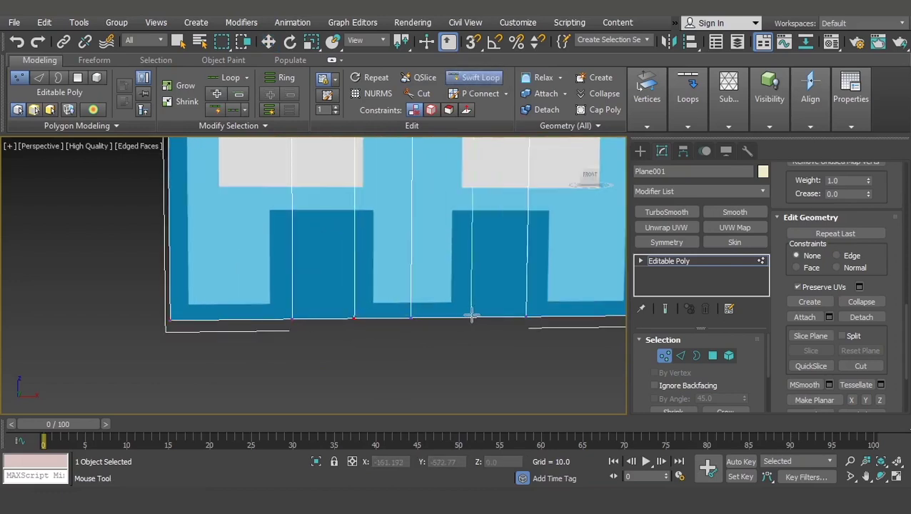
# Step: Insert a horizontal edge loop at about Z -50, just below the tops of the dark rectangles, and leave Swift Loop
pyautogui.click(489, 233)
pyautogui.scroll(-3, 509, 254)
pyautogui.moveTo(508, 254); pyautogui.dragTo(451, 296, button='middle')
pyautogui.rightClick(451, 297)
pyautogui.scroll(3, 392, 255)
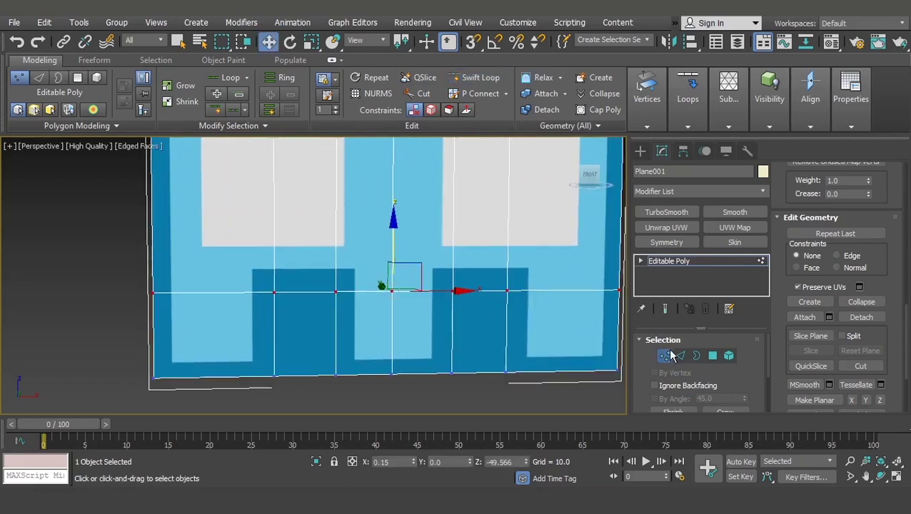
# Step: Delete the two bottom-row polygons inside the dark rectangles to cut notches into the banner's lower edge
pyautogui.click(712, 355)
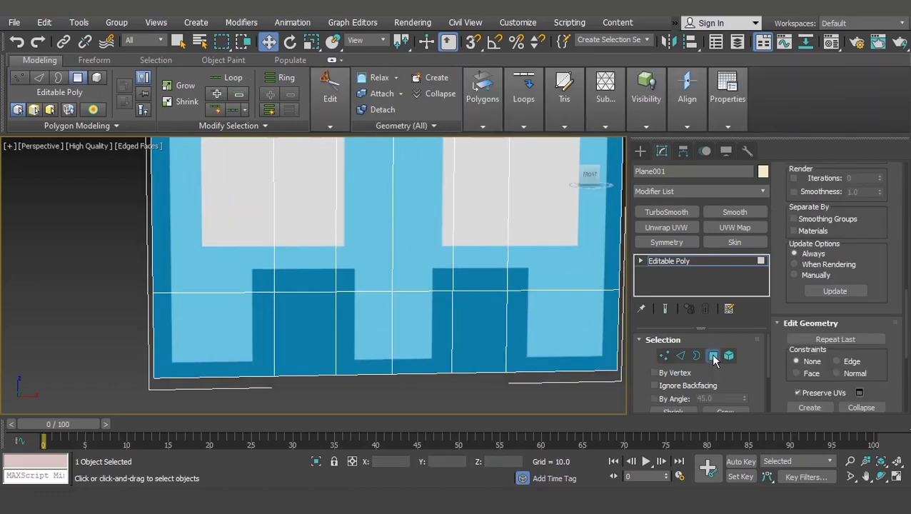
pyautogui.click(478, 344)
pyautogui.keyDown('ctrl'); pyautogui.click(301, 342); pyautogui.keyUp('ctrl')
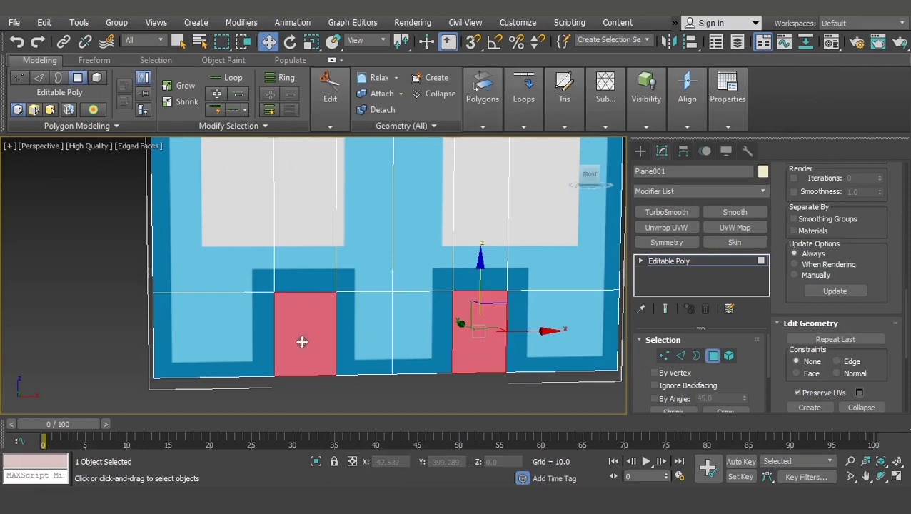
pyautogui.press('Delete')
pyautogui.keyDown('alt'); pyautogui.moveTo(301, 342); pyautogui.dragTo(411, 326, button='middle'); pyautogui.keyUp('alt')
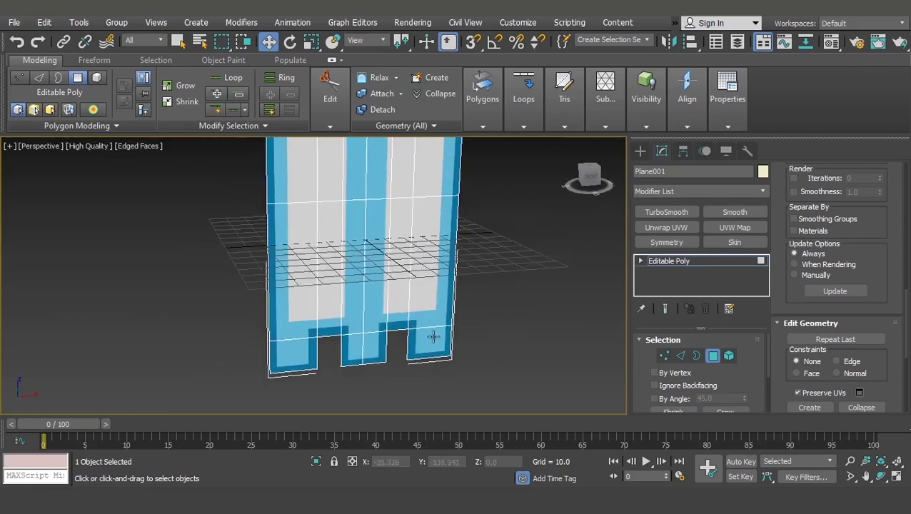
pyautogui.scroll(-3, 443, 291)
pyautogui.moveTo(443, 290)
pyautogui.mouseDown(button='middle')
pyautogui.moveTo(424, 321)
pyautogui.moveTo(434, 274)
pyautogui.mouseUp(button='middle')
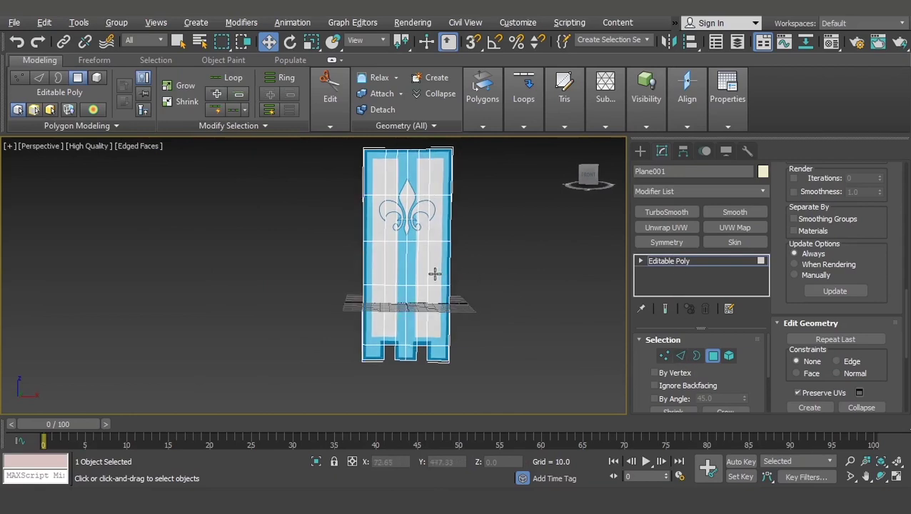
# Step: Select the whole horizontal edge loop just above the notch-top loop and move it up by about 6 units
pyautogui.click(681, 356)
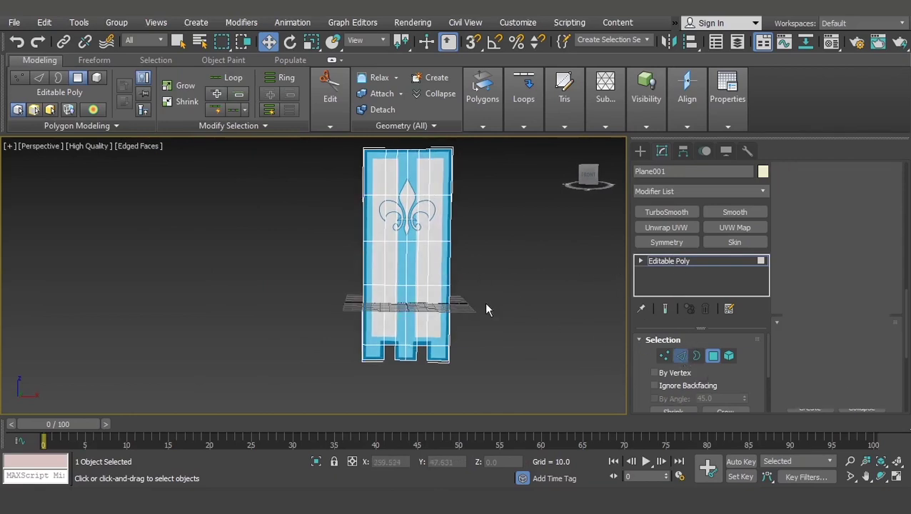
pyautogui.click(411, 314)
pyautogui.doubleClick(390, 285)
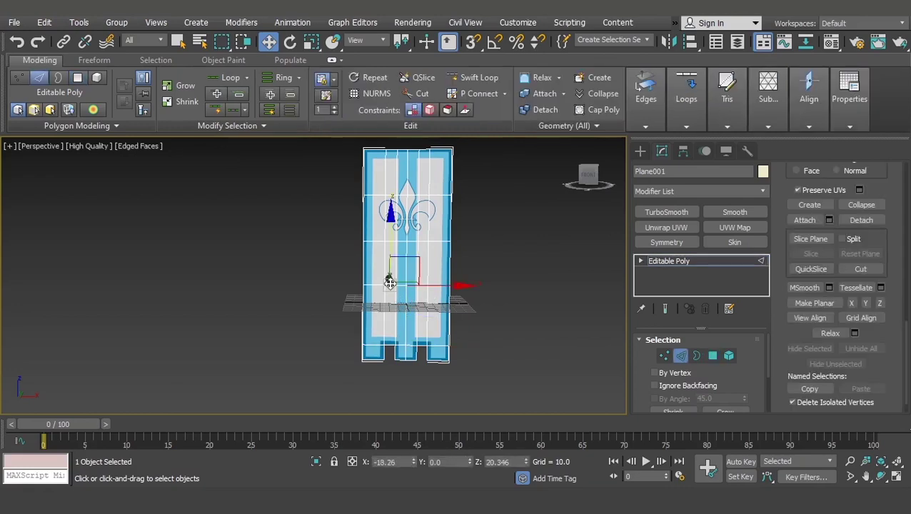
pyautogui.moveTo(404, 231); pyautogui.dragTo(404, 225)
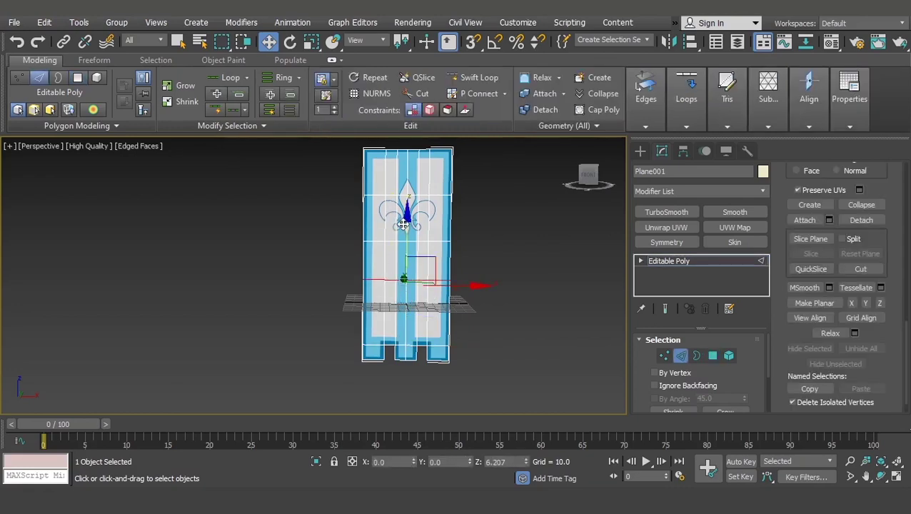
# Step: Insert another horizontal edge loop at about Z -17 with Swift Loop, between the moved loop and the notches
pyautogui.click(473, 77)
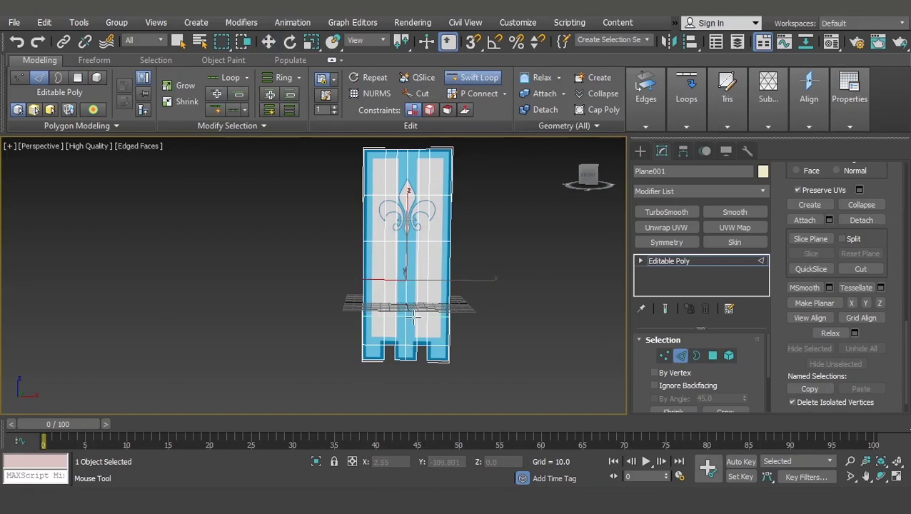
pyautogui.click(414, 315)
pyautogui.rightClick(604, 253)
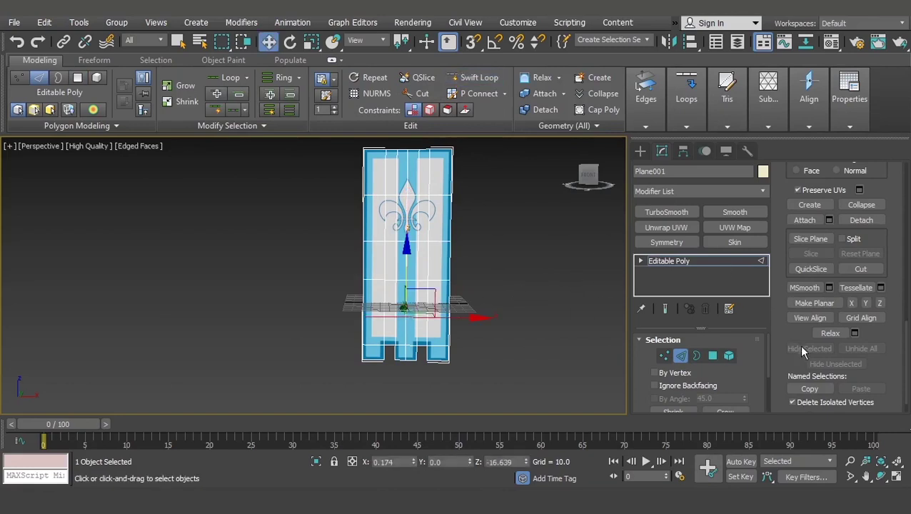
# Step: Turn off Preserve UVs and exit edge editing to return to the whole Editable Poly object
pyautogui.scroll(-1, 787, 366)
pyautogui.scroll(2, 825, 269)
pyautogui.scroll(1, 825, 268)
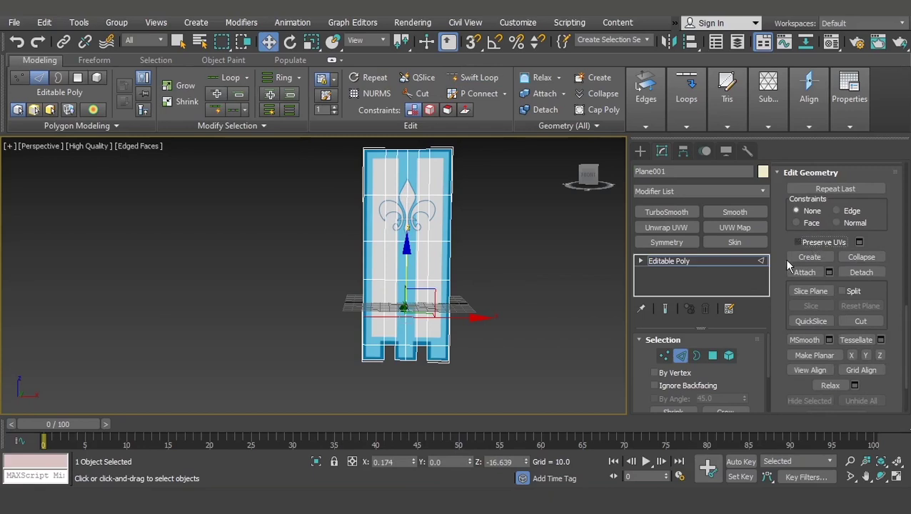
pyautogui.moveTo(486, 293); pyautogui.dragTo(438, 308, button='middle')
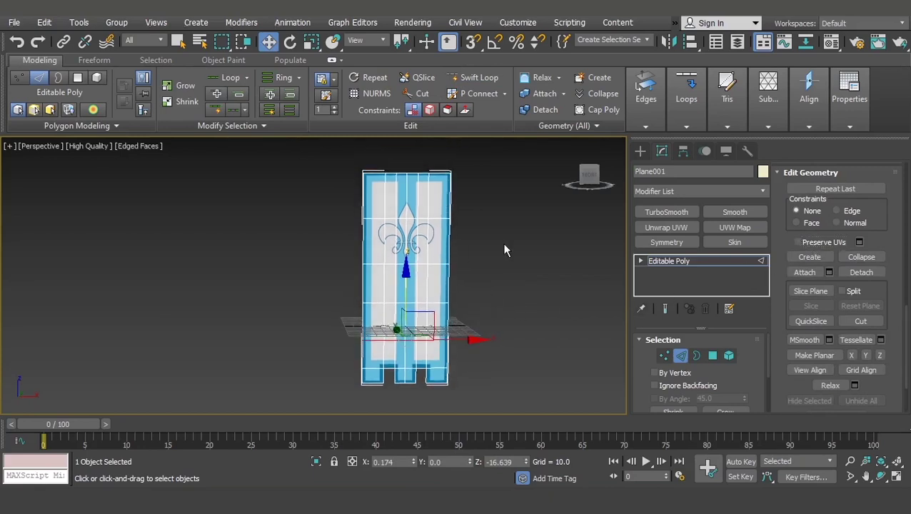
pyautogui.click(689, 257)
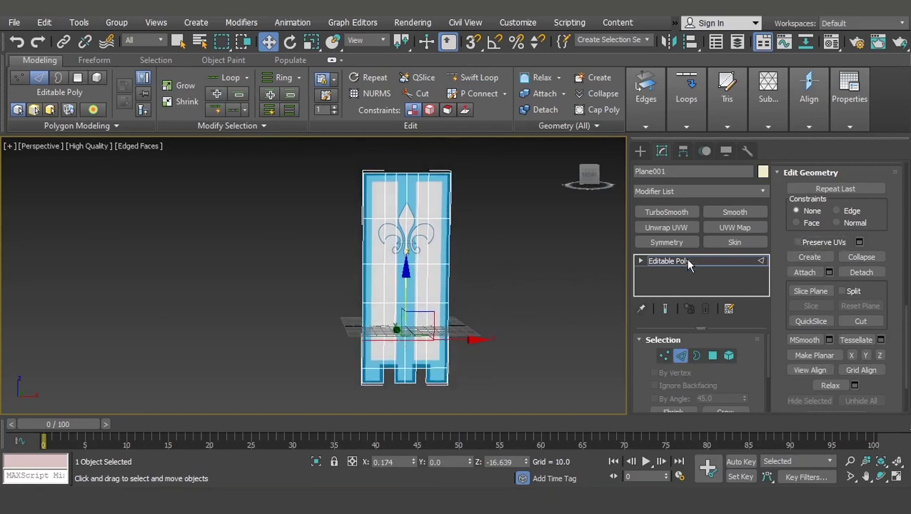
# Step: Examine the banner's mesh and notched lower edge from several angles and distances
pyautogui.keyDown('alt'); pyautogui.moveTo(419, 289); pyautogui.dragTo(442, 301); pyautogui.keyUp('alt')
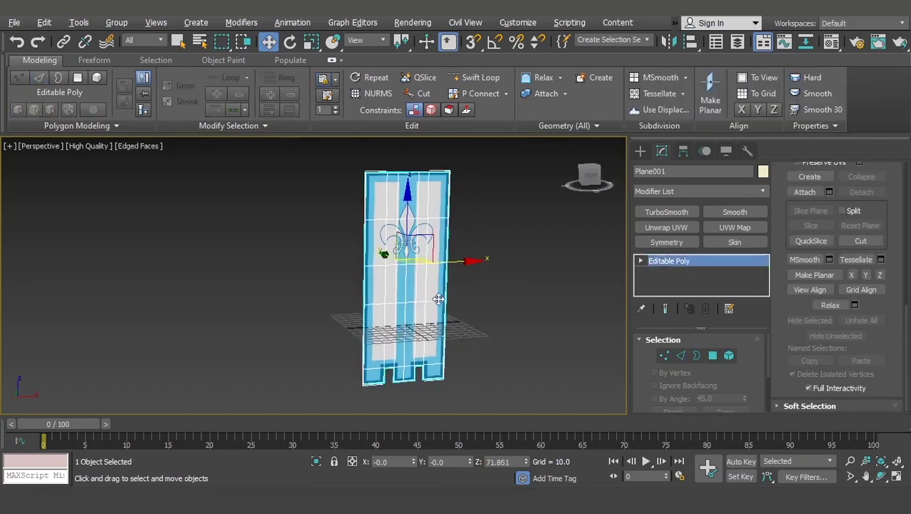
pyautogui.keyDown('alt'); pyautogui.moveTo(441, 300); pyautogui.dragTo(428, 327, button='middle'); pyautogui.keyUp('alt')
pyautogui.scroll(3, 419, 354)
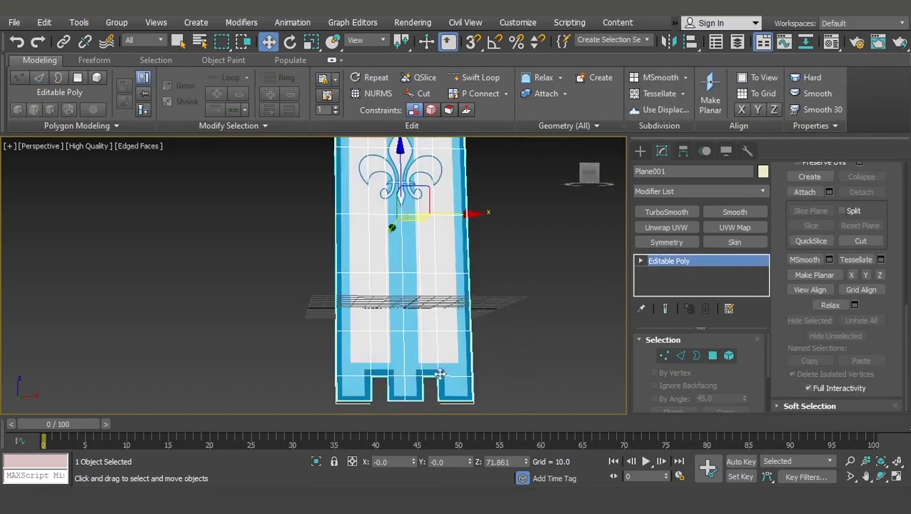
pyautogui.keyDown('alt'); pyautogui.moveTo(431, 258); pyautogui.dragTo(425, 330, button='middle'); pyautogui.keyUp('alt')
pyautogui.scroll(-3, 407, 290)
pyautogui.keyDown('alt'); pyautogui.moveTo(424, 367); pyautogui.dragTo(427, 312, button='middle'); pyautogui.keyUp('alt')
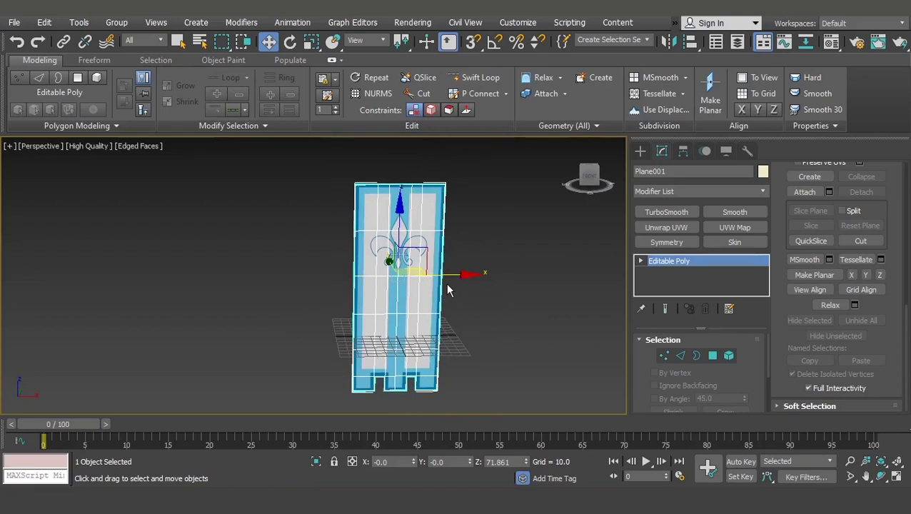
# Step: Hide the home grid in the Perspective viewport
pyautogui.moveTo(788, 305); pyautogui.dragTo(791, 355)
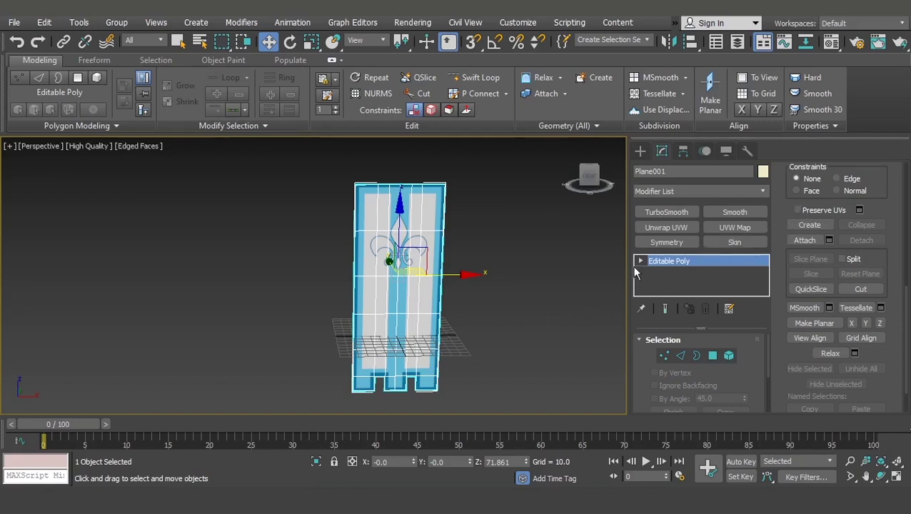
pyautogui.keyDown('alt'); pyautogui.moveTo(490, 322); pyautogui.dragTo(487, 317, button='middle'); pyautogui.keyUp('alt')
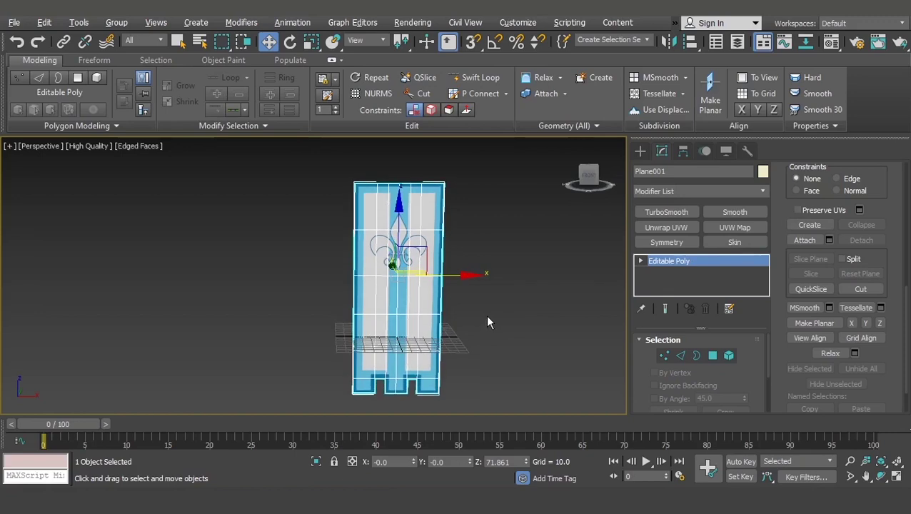
pyautogui.press('g')
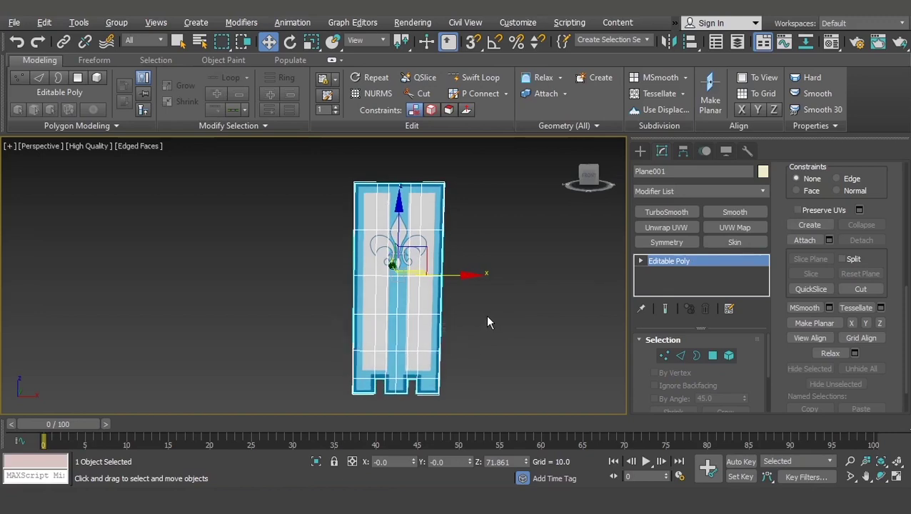